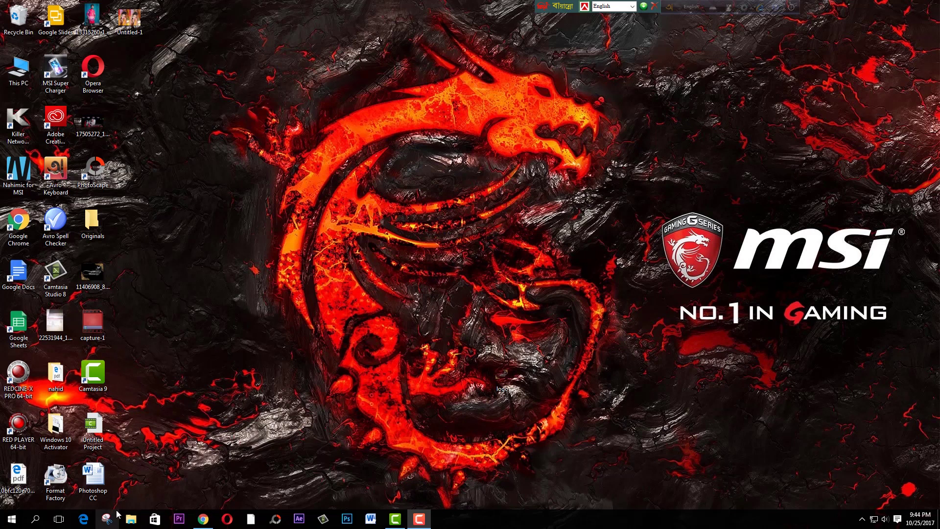
Open File Explorer on the New Volume (E:) drive and select the Bangla Natok folder.
click(131, 523)
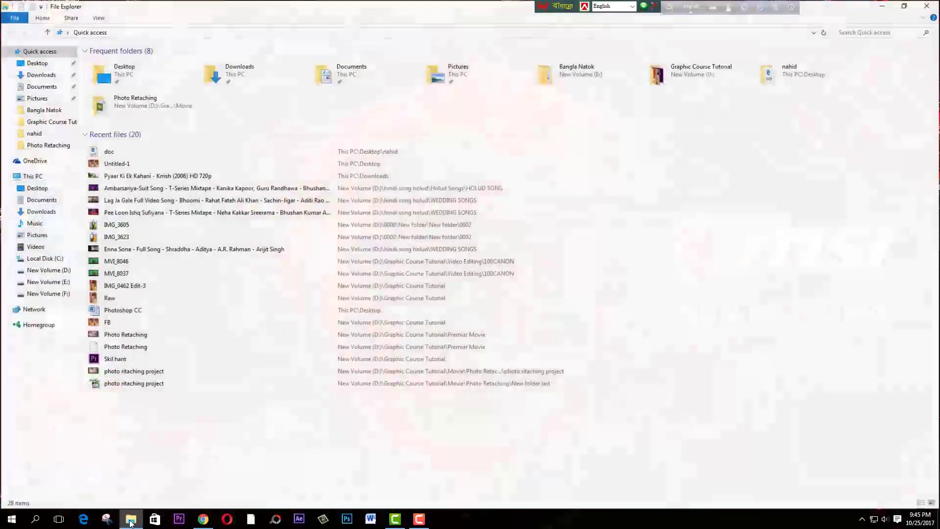
click(42, 270)
click(45, 281)
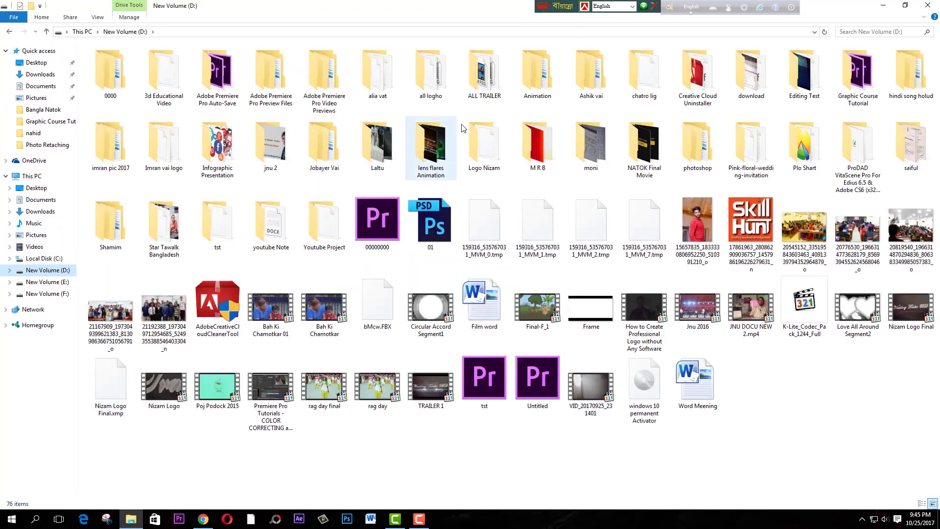
click(419, 98)
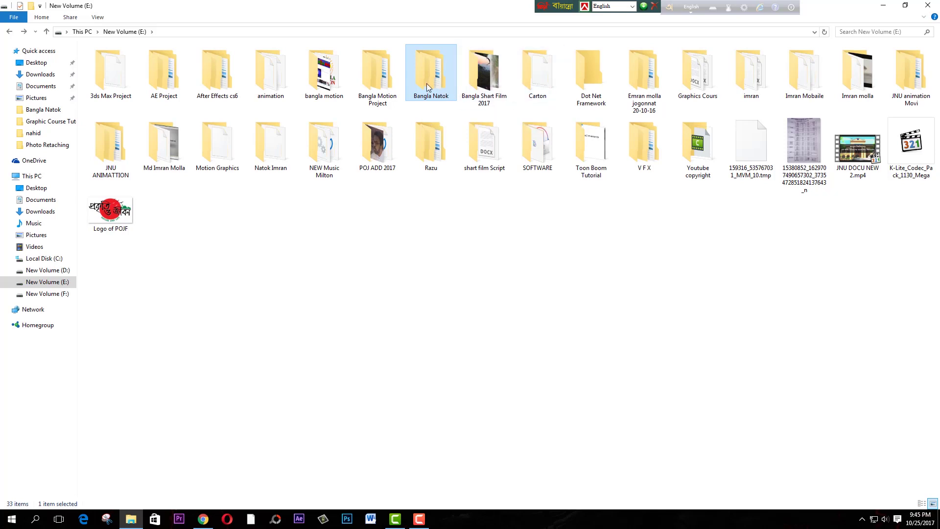
mouse_move(427, 83)
mouse_move(436, 98)
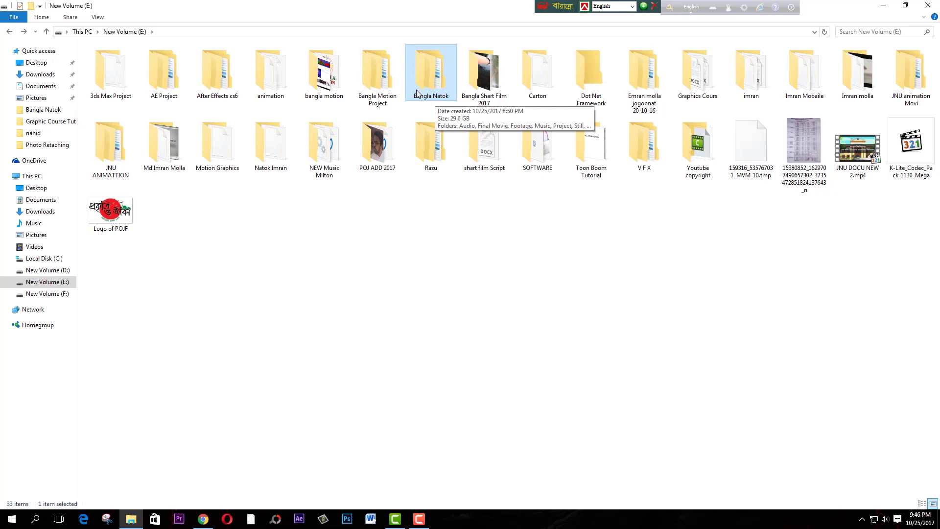
Open the Bangla Natok folder and point out its Project, Still and Subtitle subfolders.
double_click(416, 93)
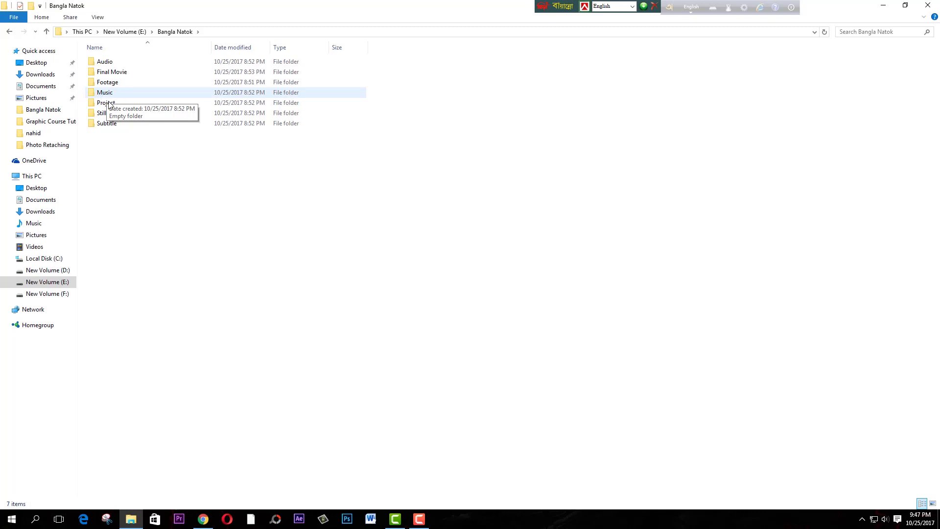
click(110, 107)
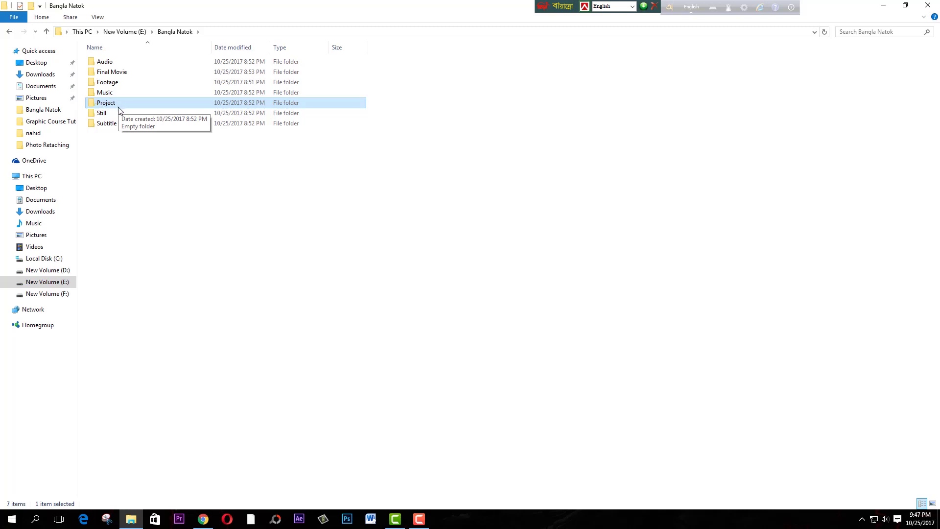
click(107, 116)
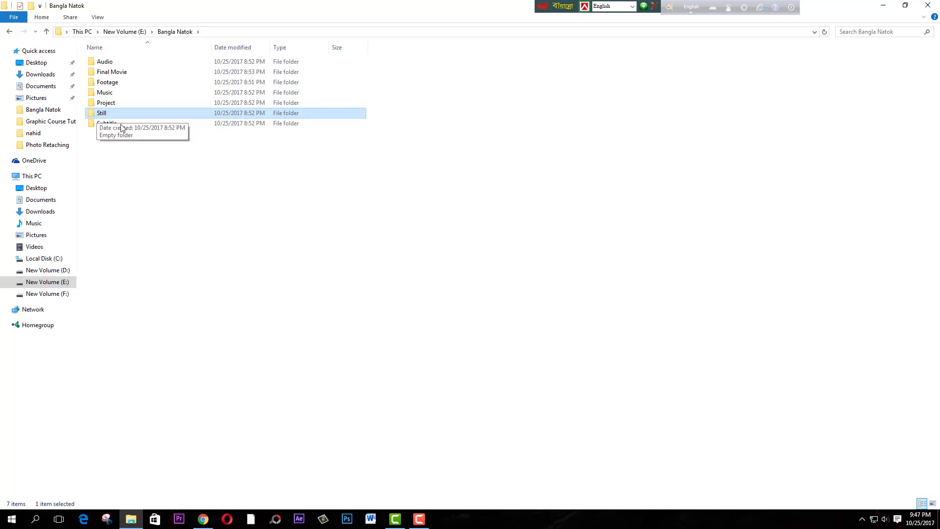
click(105, 127)
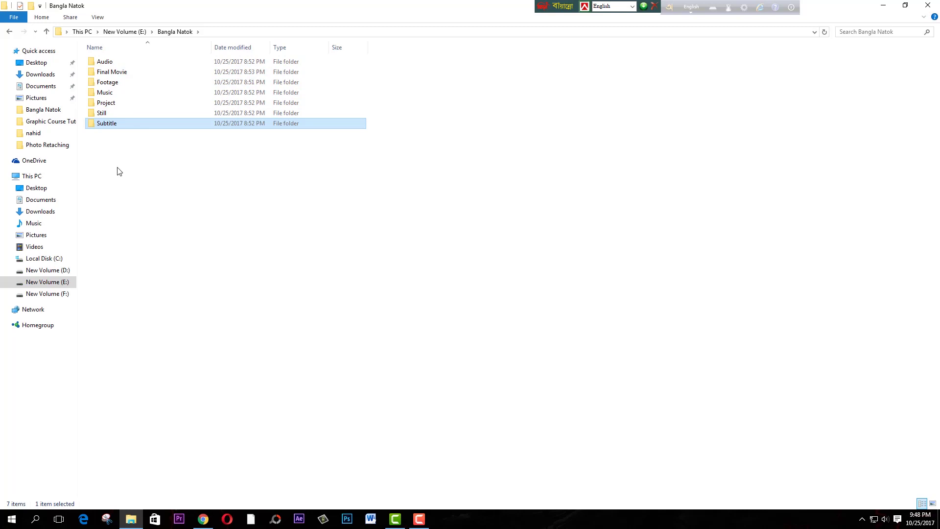
Rubber-band select the subfolders from Footage to Subtitle, then clear the selection.
drag(125, 226, 131, 59)
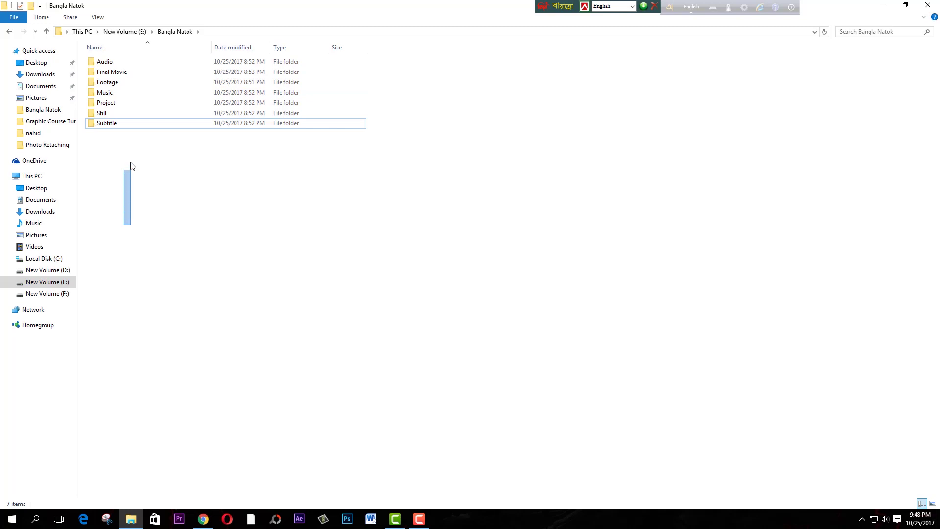
drag(102, 197, 140, 61)
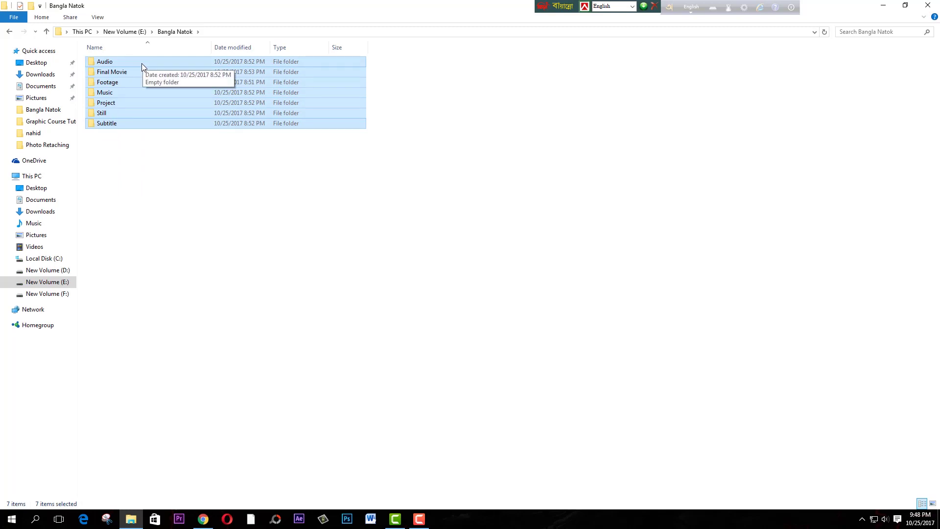
click(110, 172)
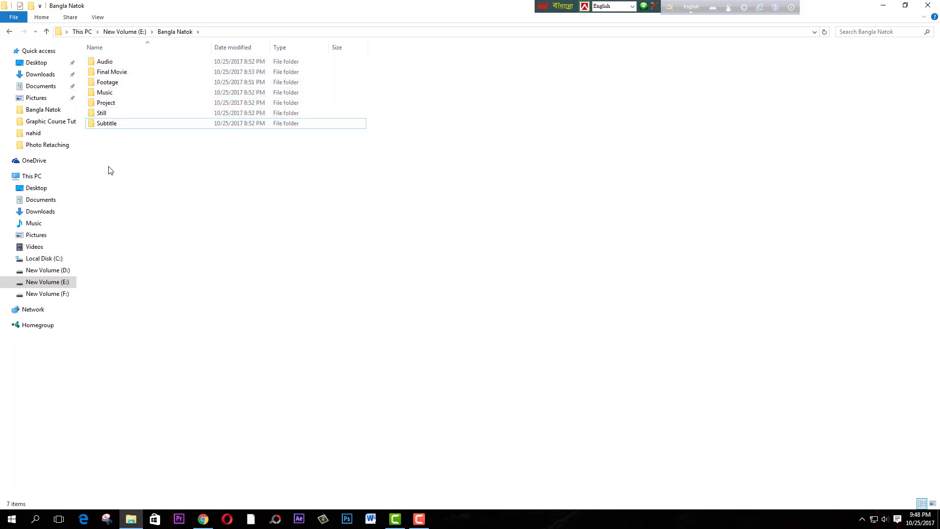
drag(106, 168, 149, 60)
click(157, 202)
Launch Premiere Pro, move its Start screen up and left, and begin a new project.
click(179, 520)
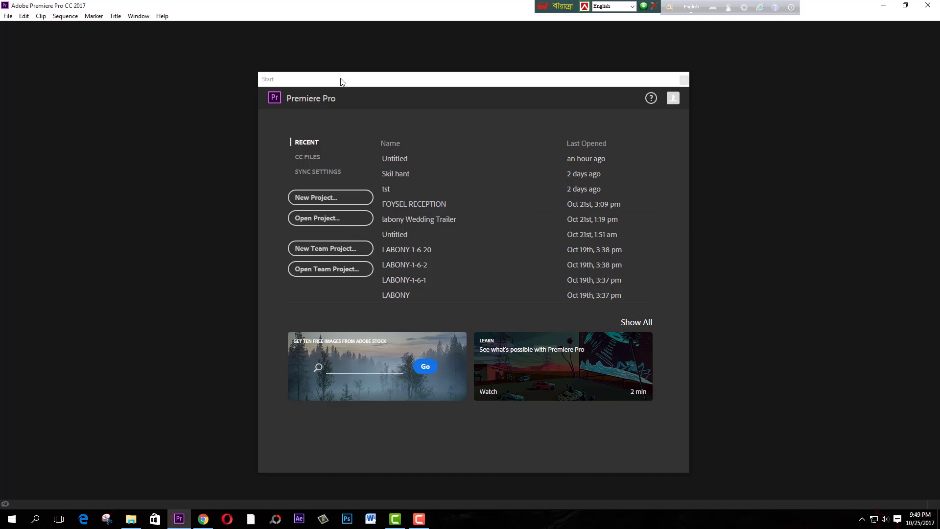
drag(341, 80, 335, 62)
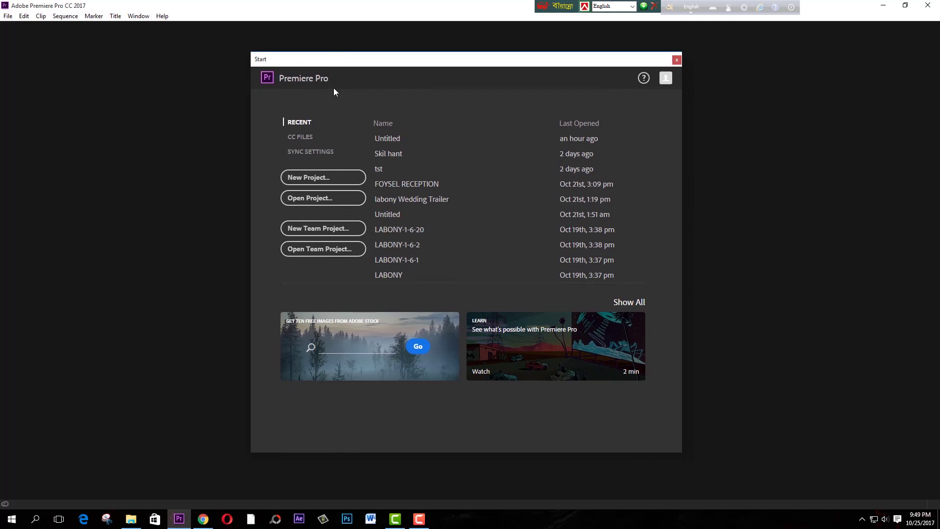
mouse_move(372, 63)
mouse_down()
mouse_move(351, 58)
mouse_move(384, 55)
mouse_up()
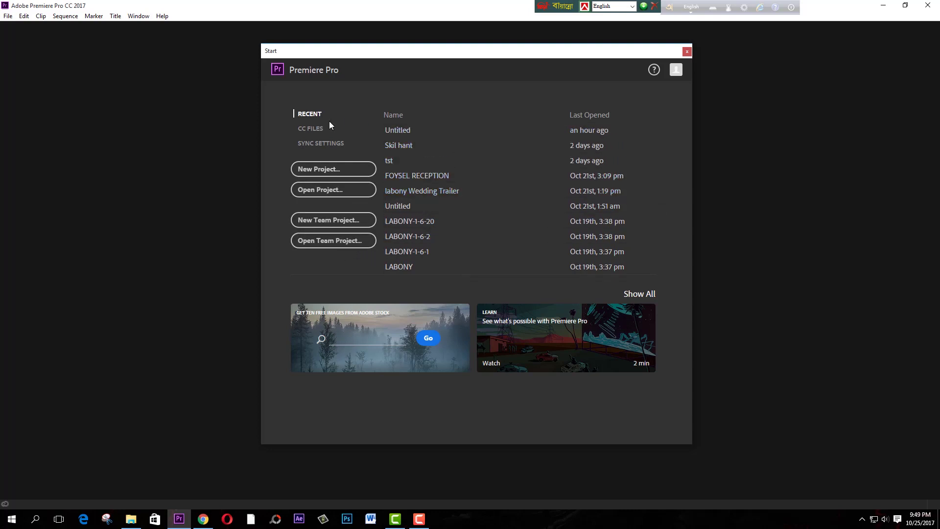
click(342, 173)
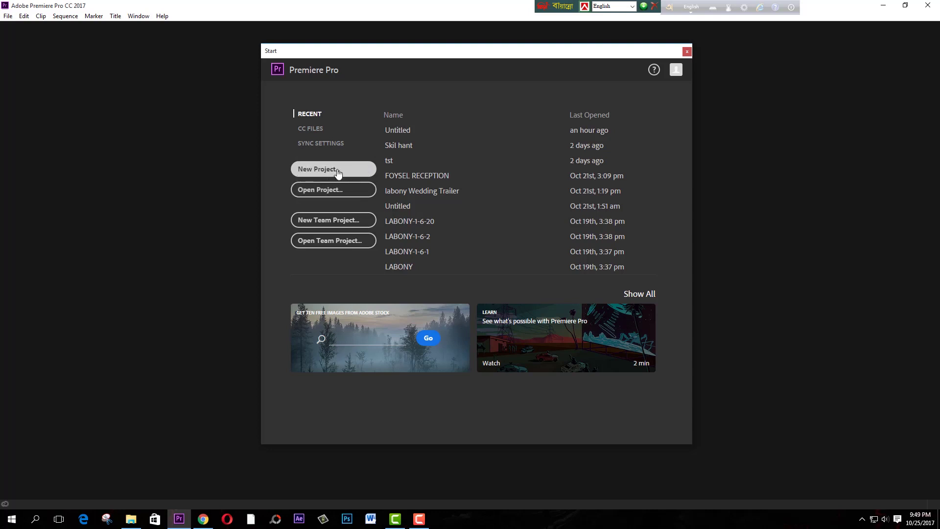
Replace the 'Untitled' project name with 'Bangla Natok' in the New Project dialog.
click(338, 172)
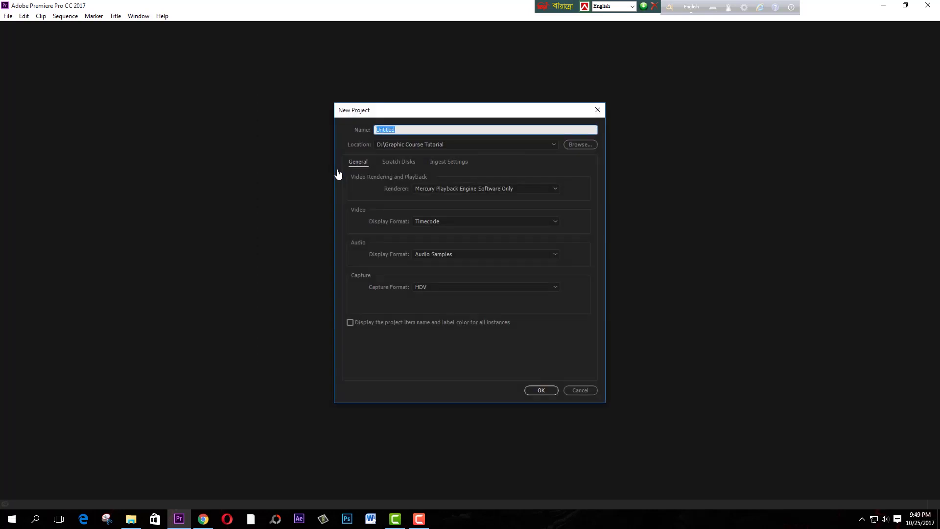
drag(433, 112, 392, 83)
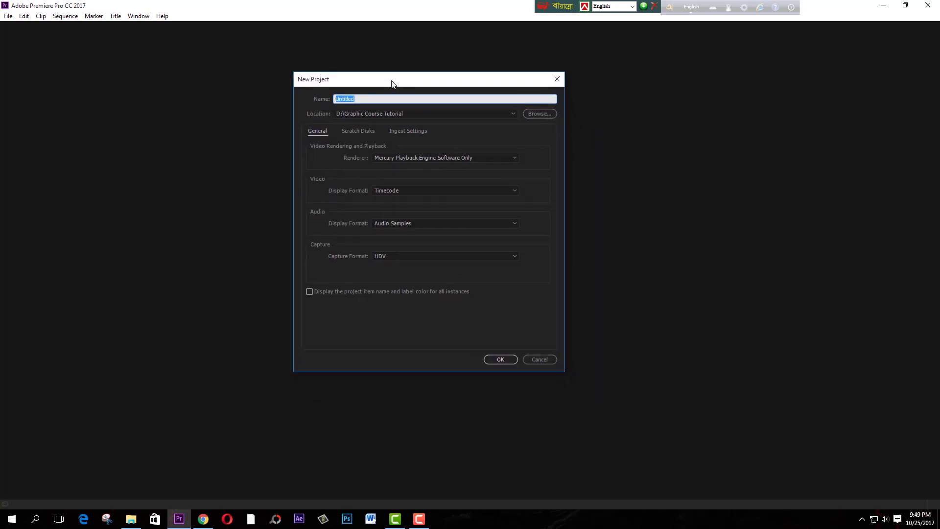
drag(382, 77, 406, 79)
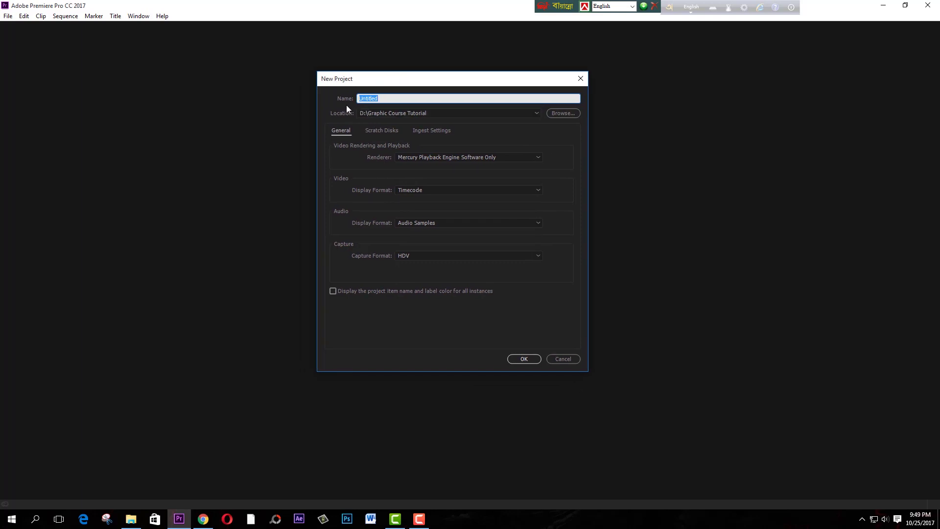
drag(383, 99, 353, 97)
text(Bangl)
text(a Natok)
drag(406, 98, 353, 98)
click(417, 98)
click(354, 113)
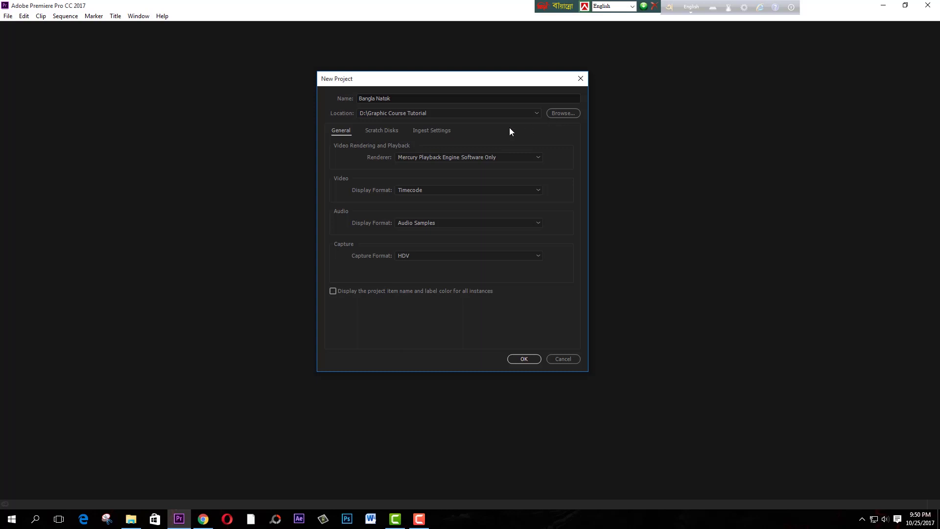
Set the project location to E:\Bangla Natok\Project, viewing folders as large icons.
click(559, 113)
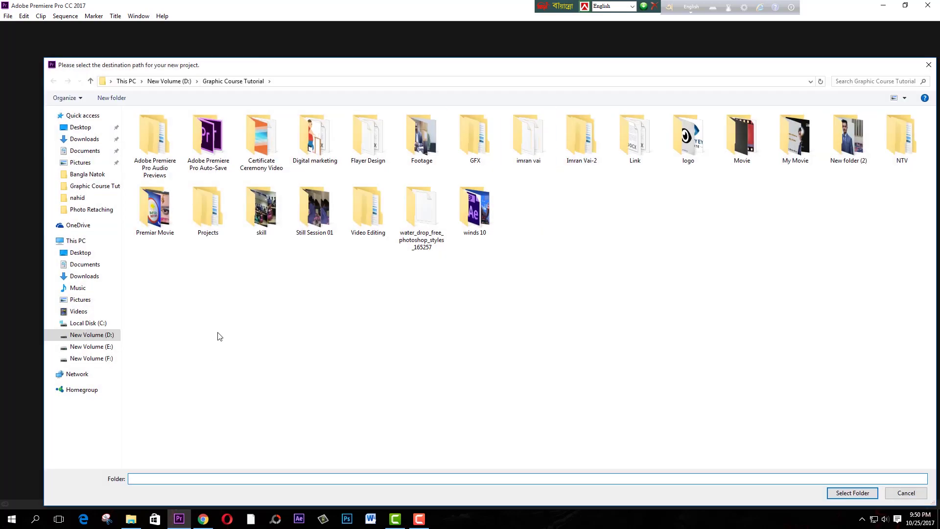
click(91, 346)
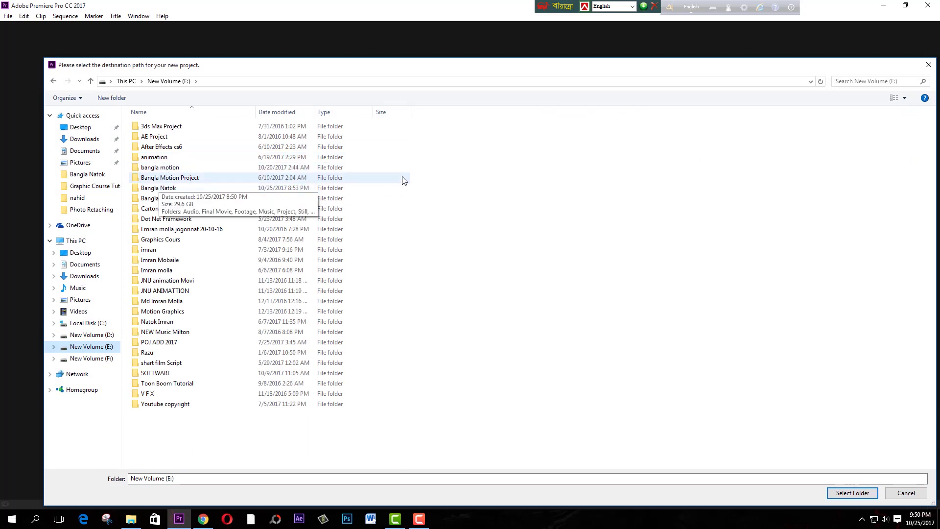
right_click(473, 167)
mouse_move(515, 195)
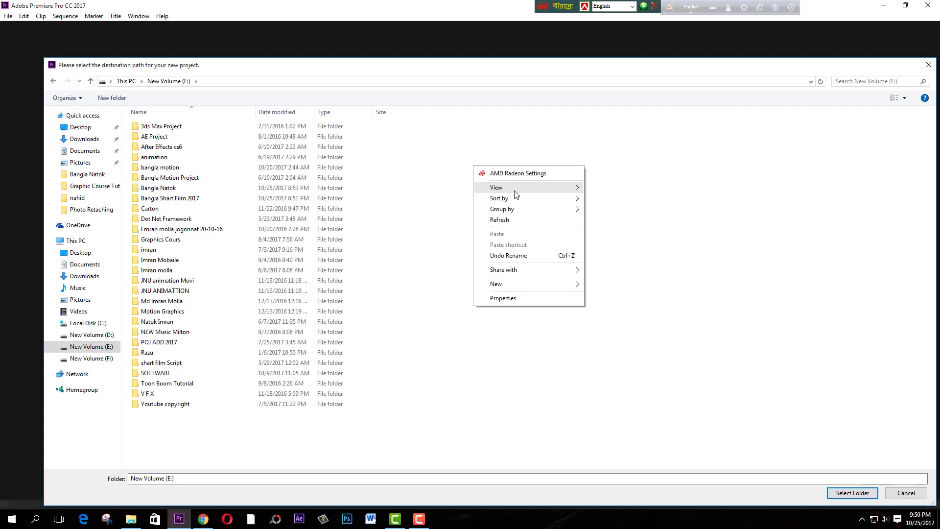
click(614, 198)
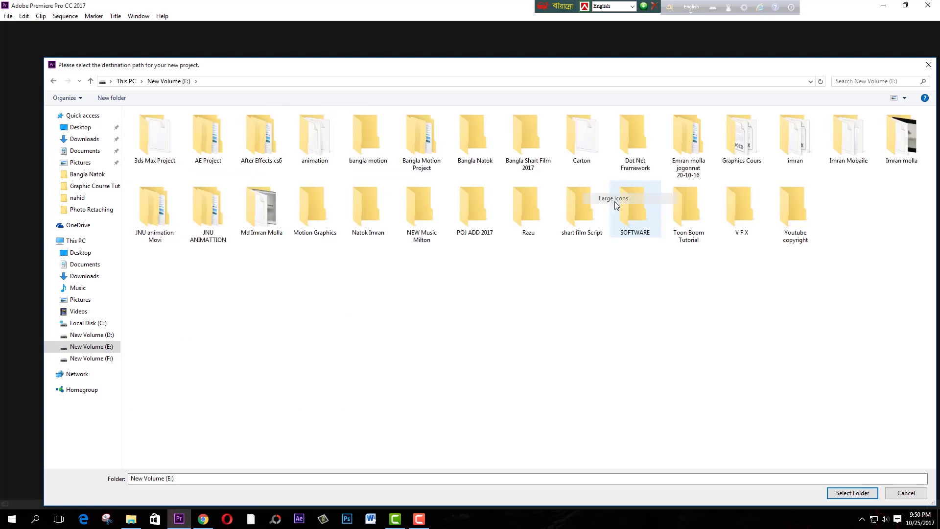
double_click(472, 152)
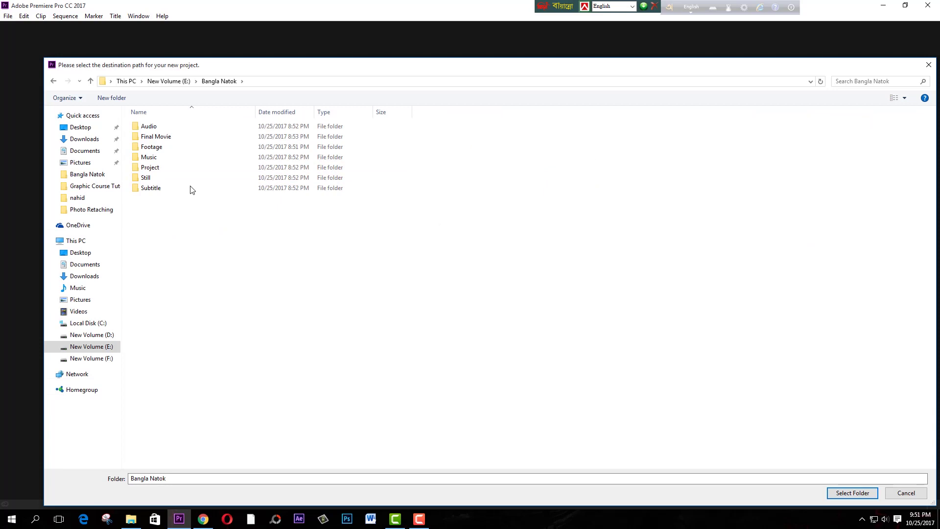
click(162, 169)
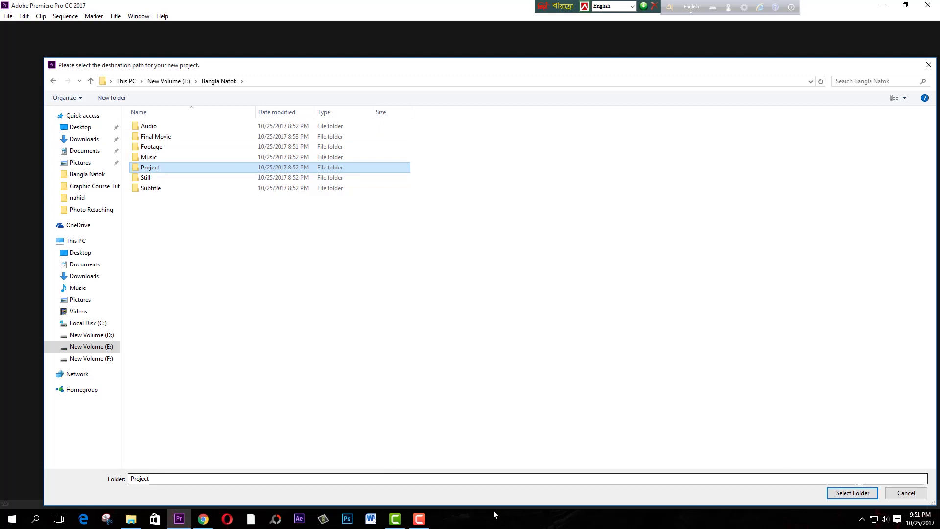
click(843, 495)
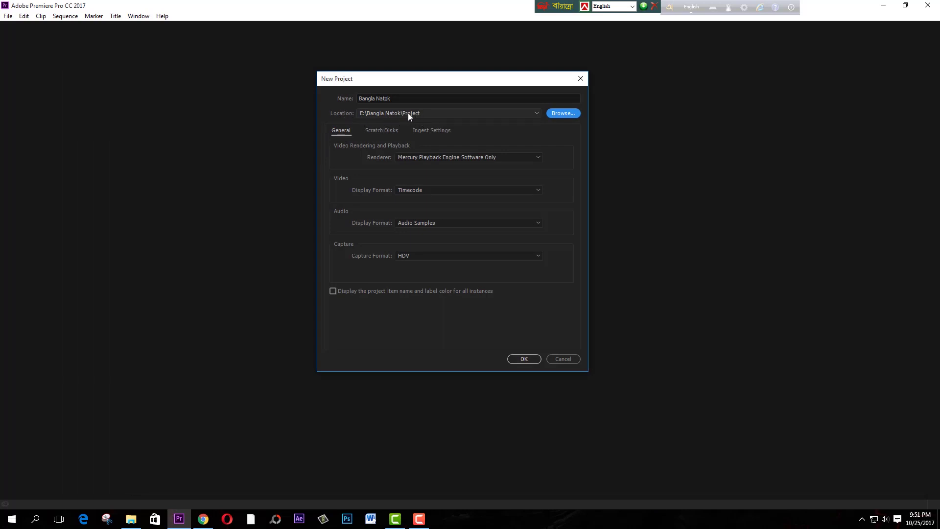
Keep HDV as the capture format and create the Bangla Natok project.
click(399, 99)
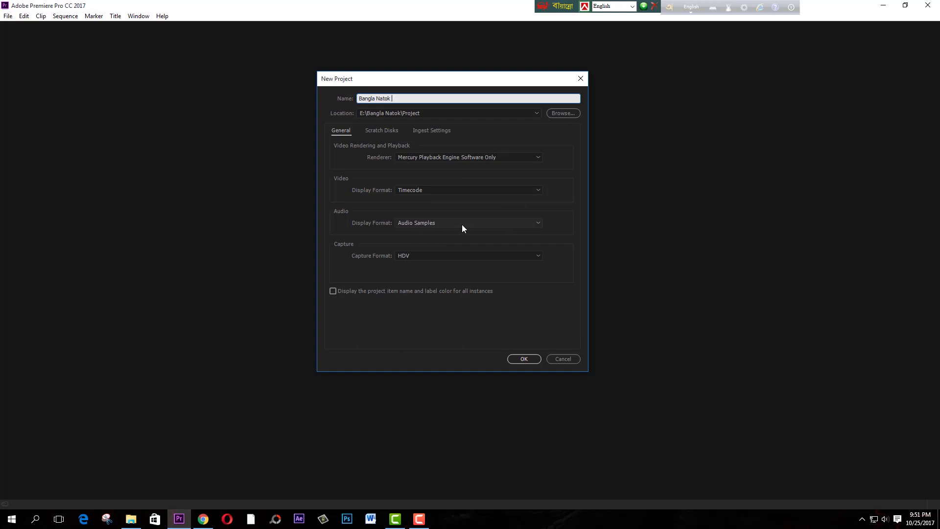
click(458, 256)
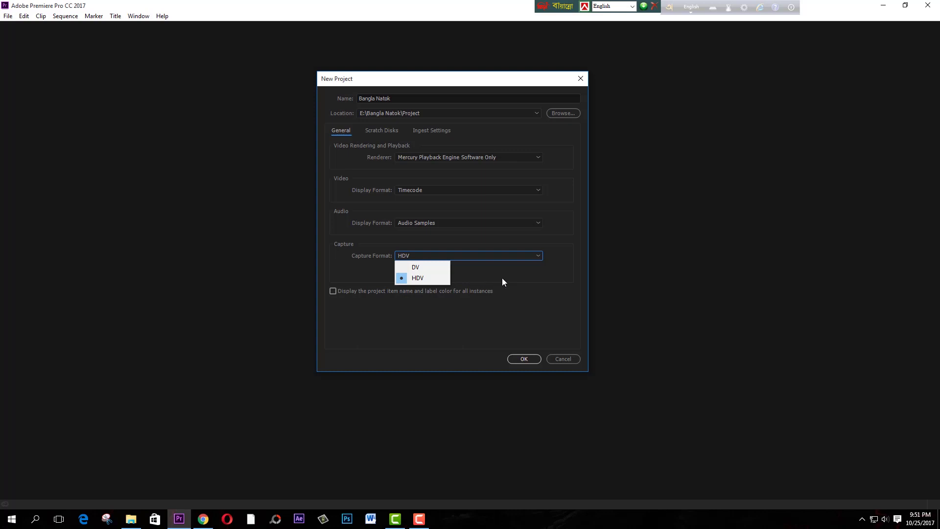
click(429, 278)
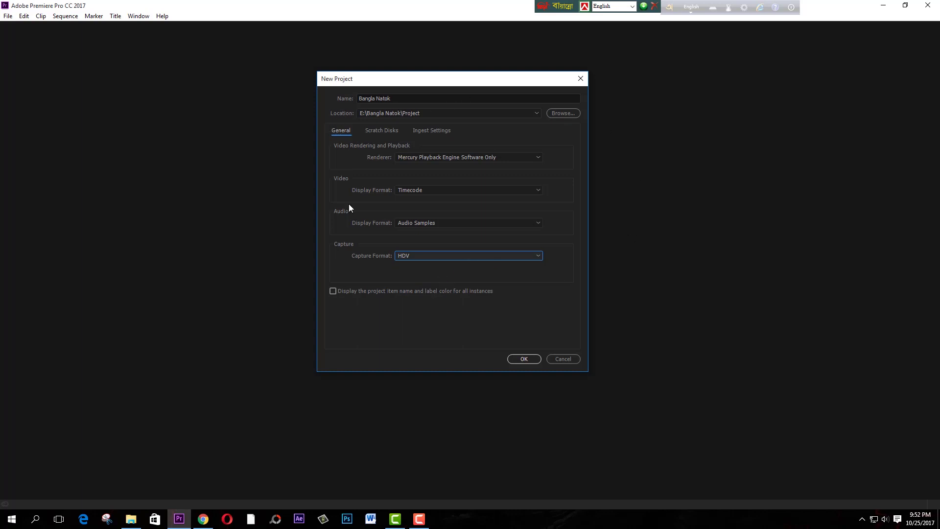
click(427, 255)
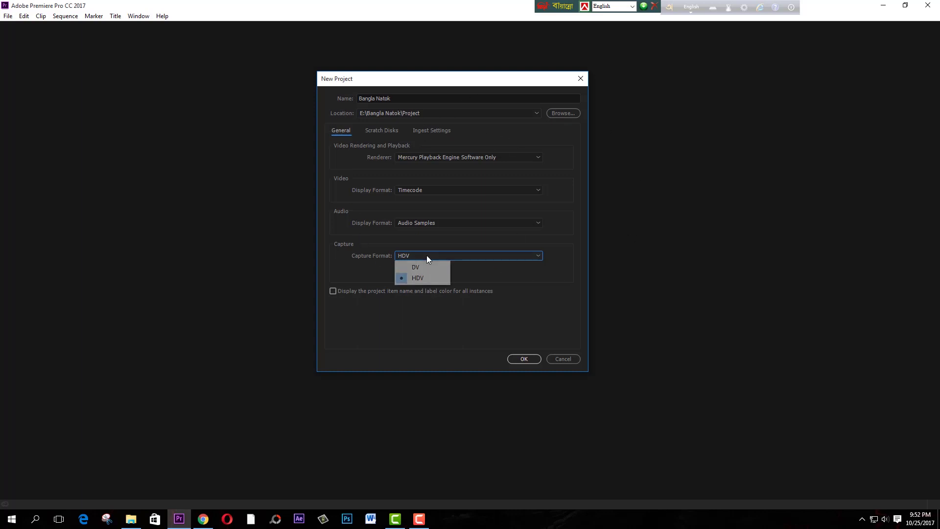
click(421, 278)
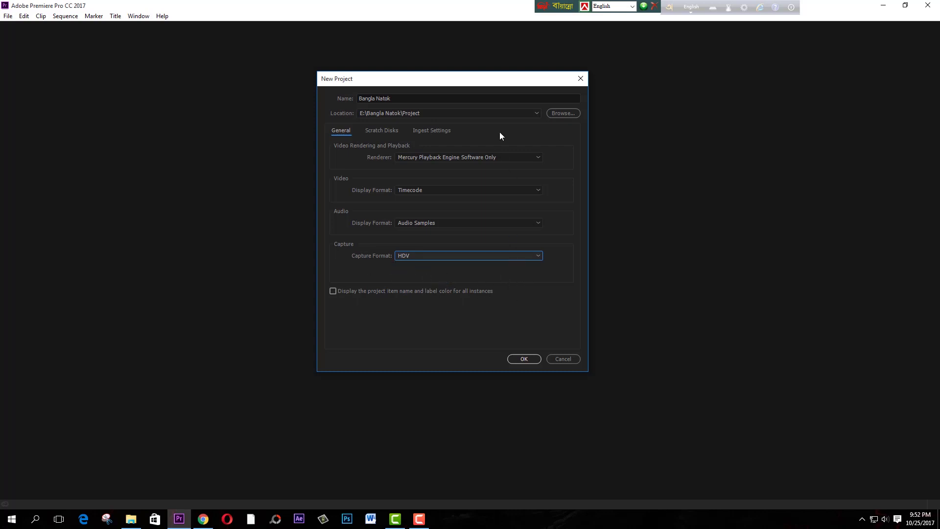
click(524, 359)
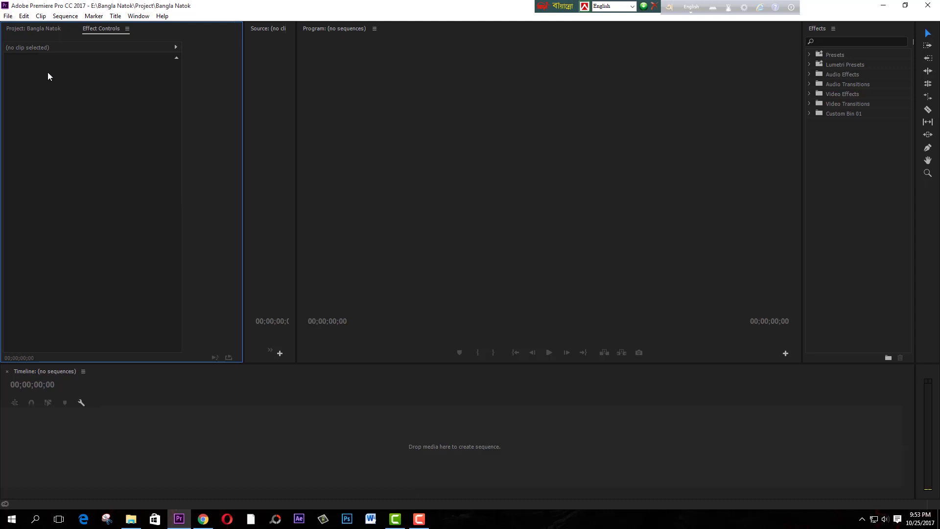
click(385, 152)
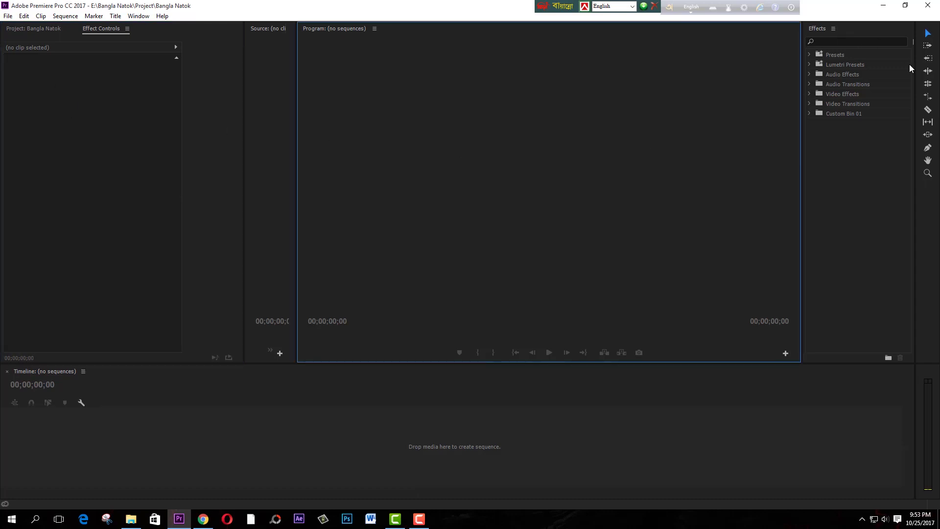
click(105, 191)
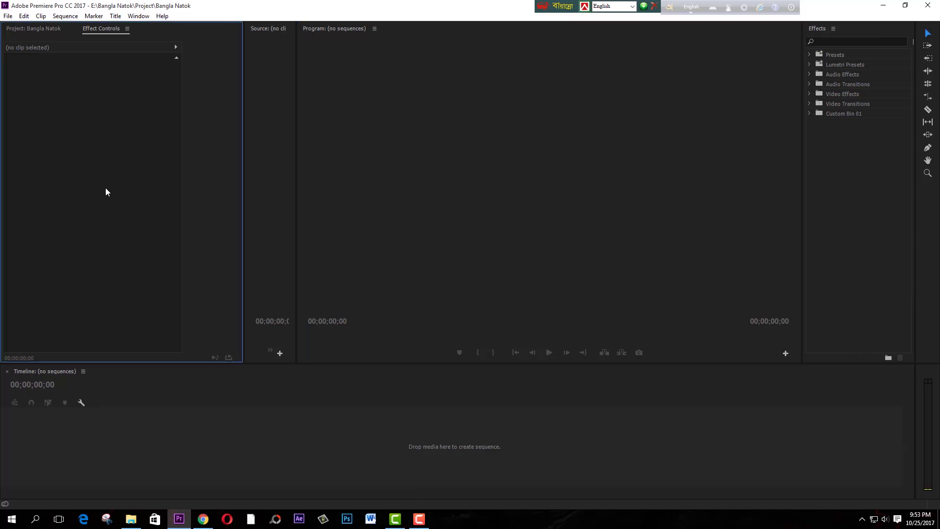